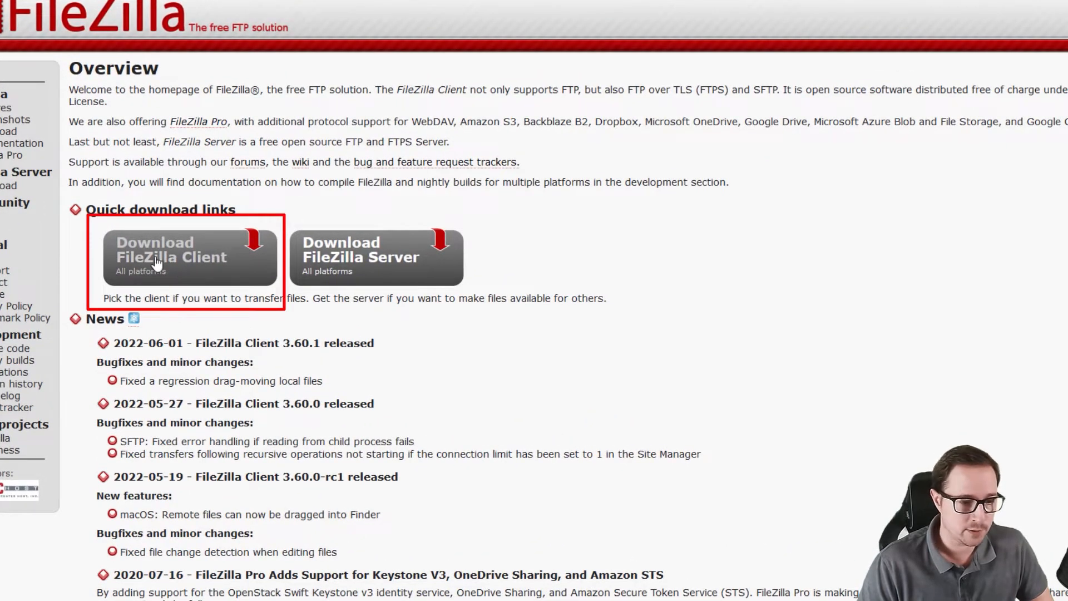
# Step: Download the free FileZilla Client for 64-bit Windows, launch its installer, and dismiss the thank-you notice
pyautogui.click(156, 261)
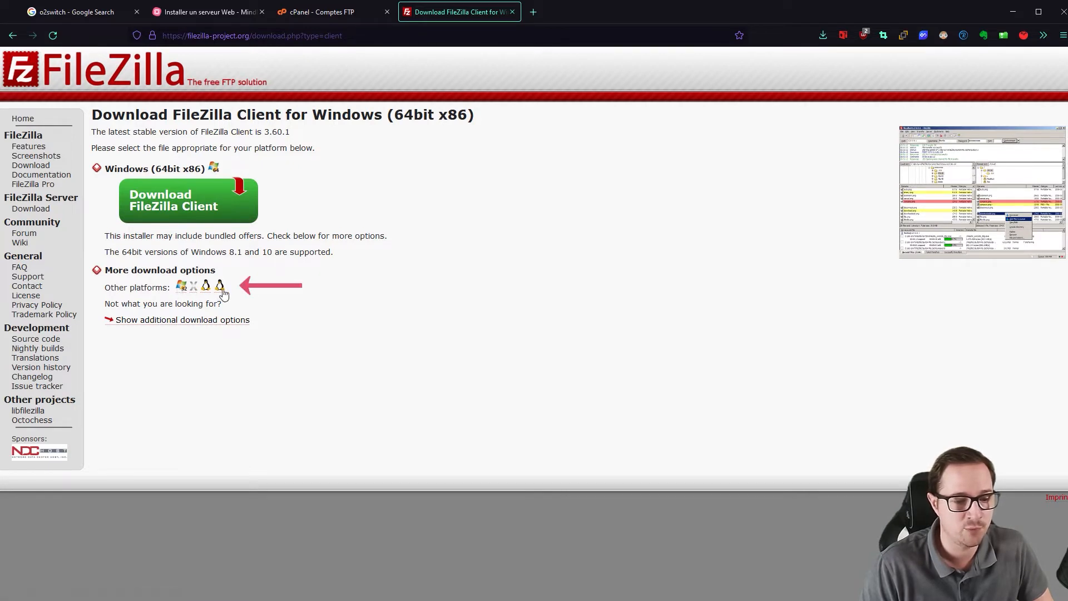
pyautogui.click(183, 201)
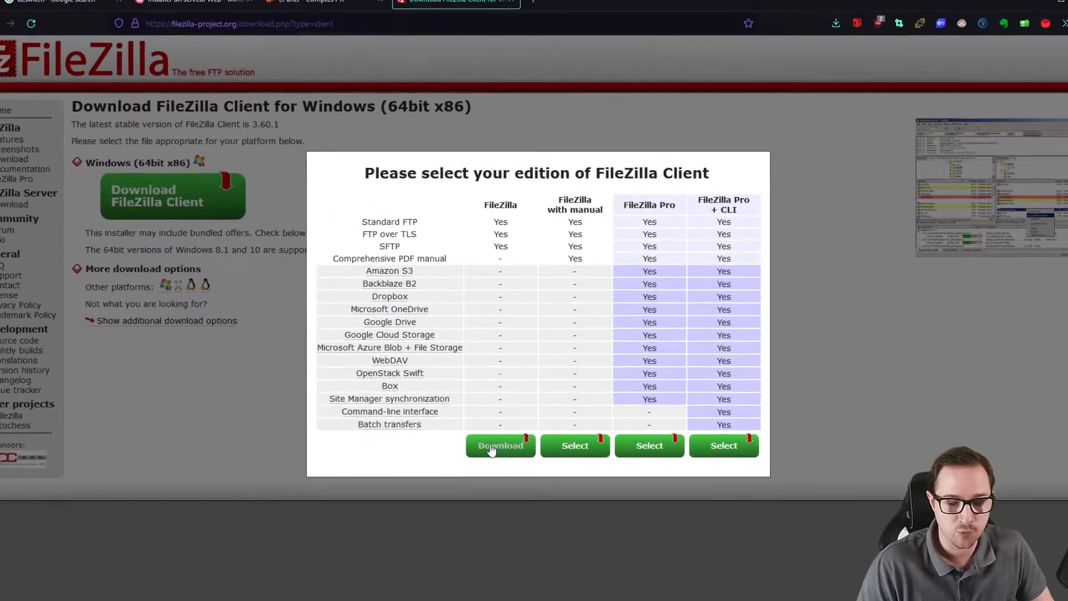
pyautogui.click(491, 448)
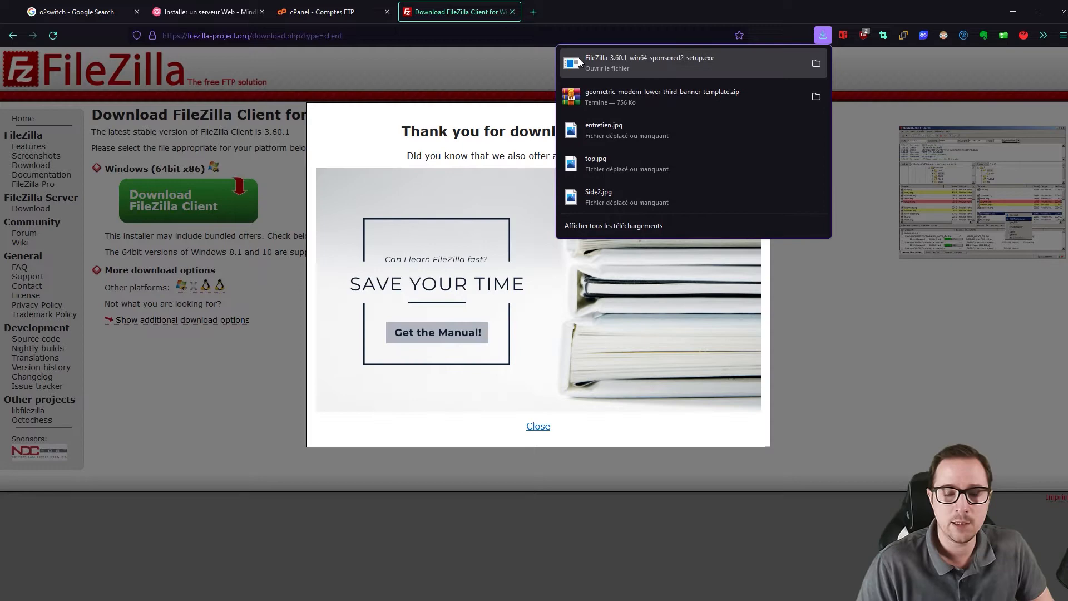
pyautogui.click(579, 62)
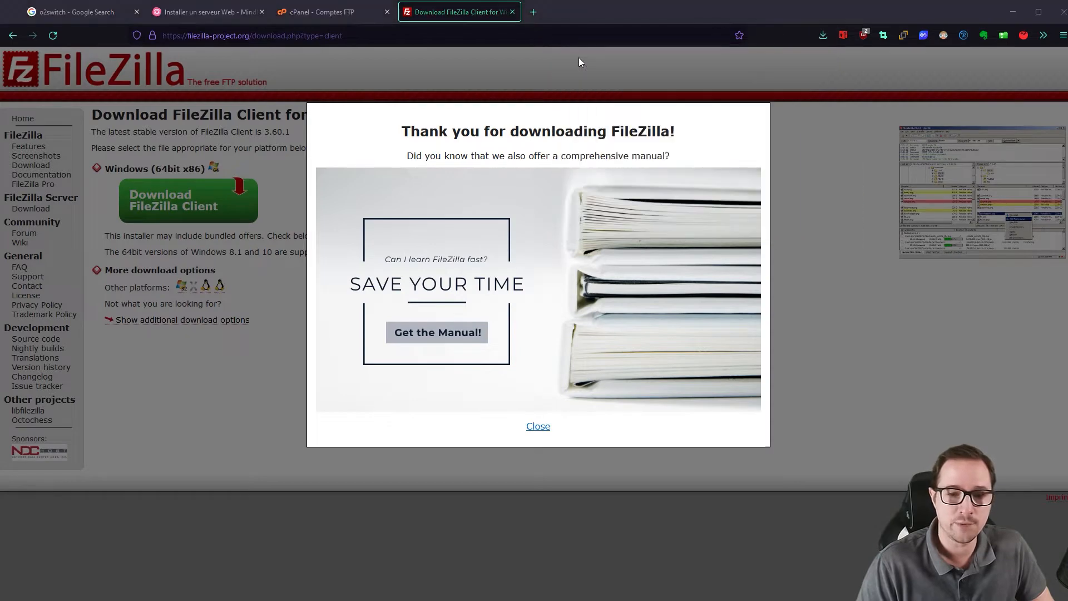
pyautogui.click(535, 427)
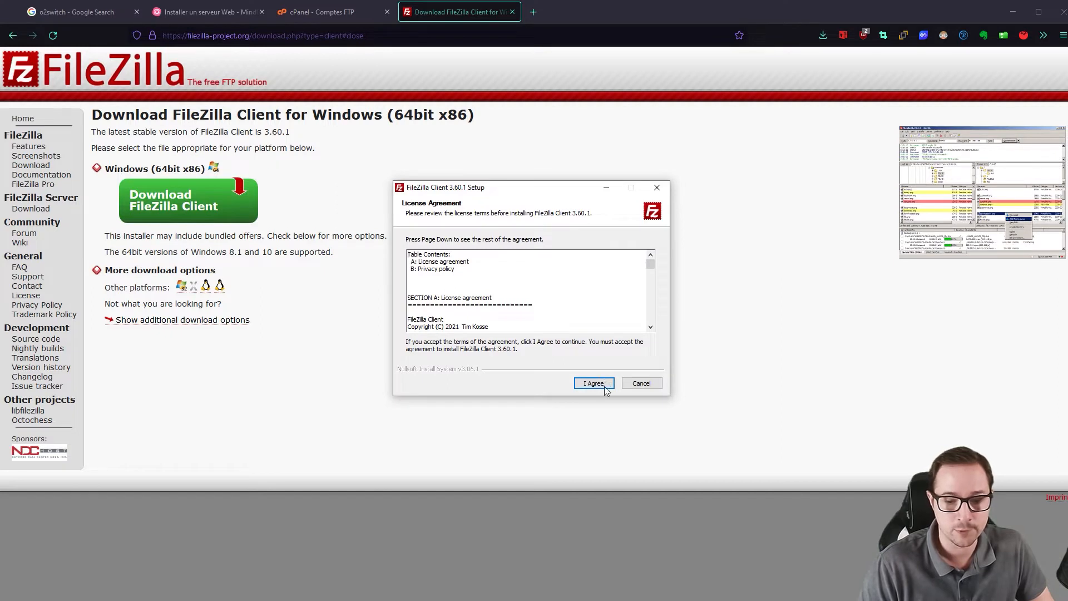
# Step: Install FileZilla Client 3.60.1 by upgrading with previous settings, declining the Avast Secure Browser offer, and start it on completion
pyautogui.click(595, 383)
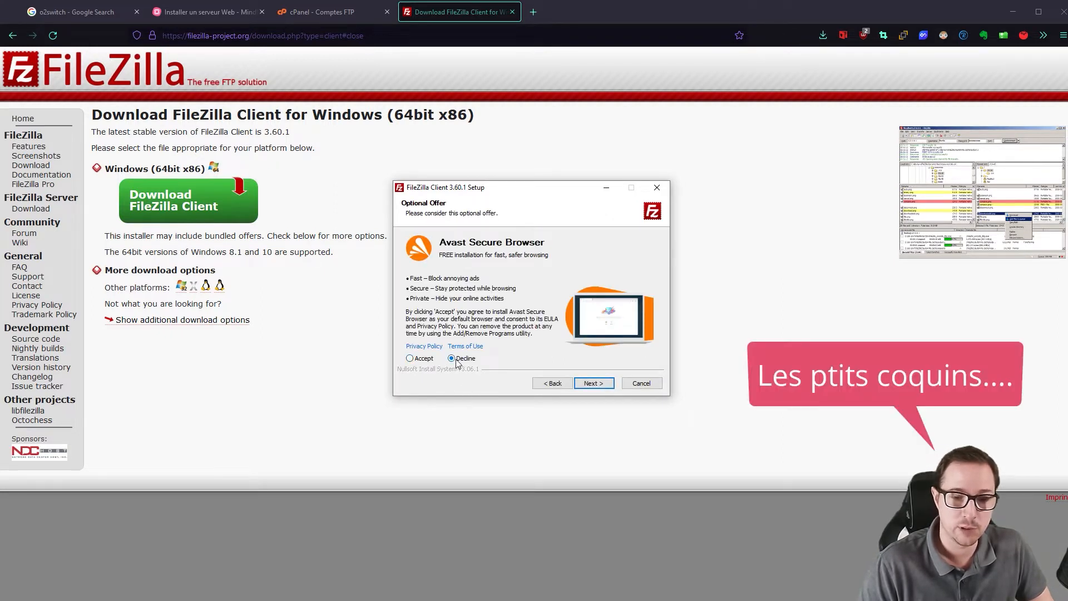
pyautogui.click(453, 359)
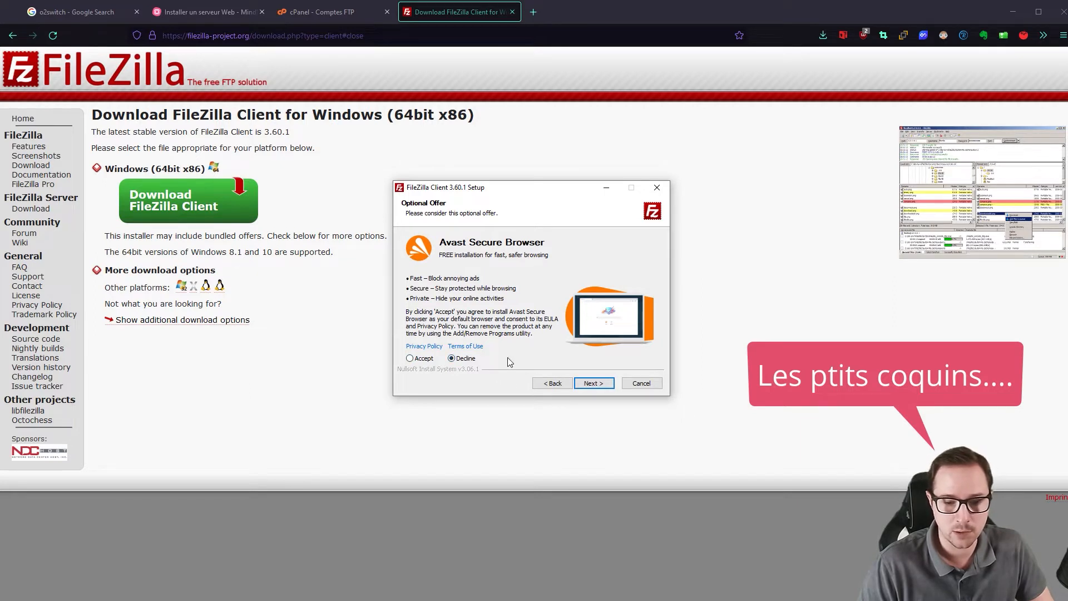
pyautogui.click(605, 385)
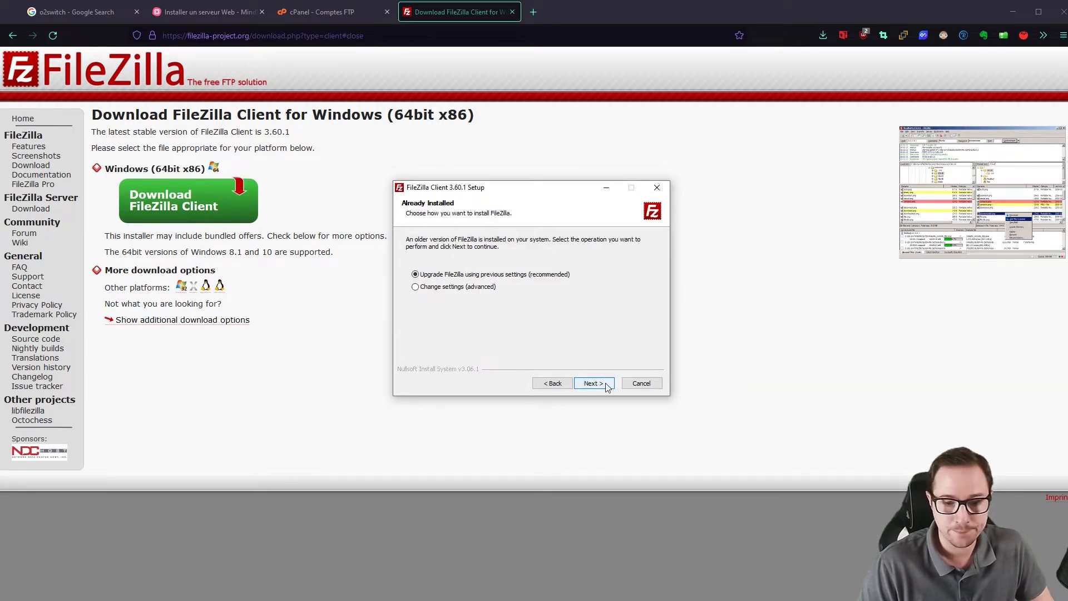
pyautogui.click(606, 386)
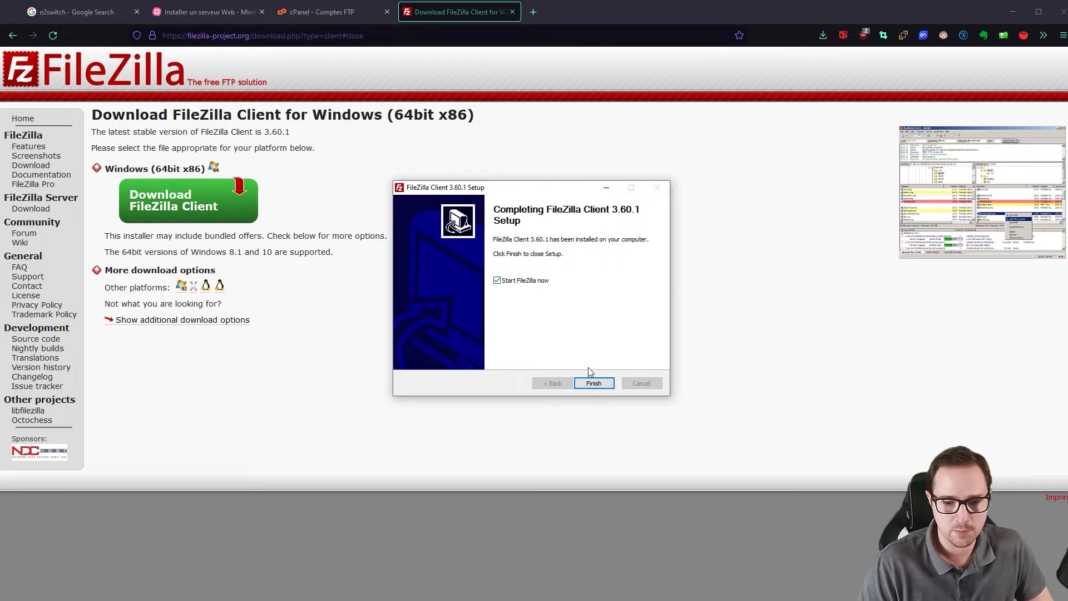
pyautogui.click(593, 384)
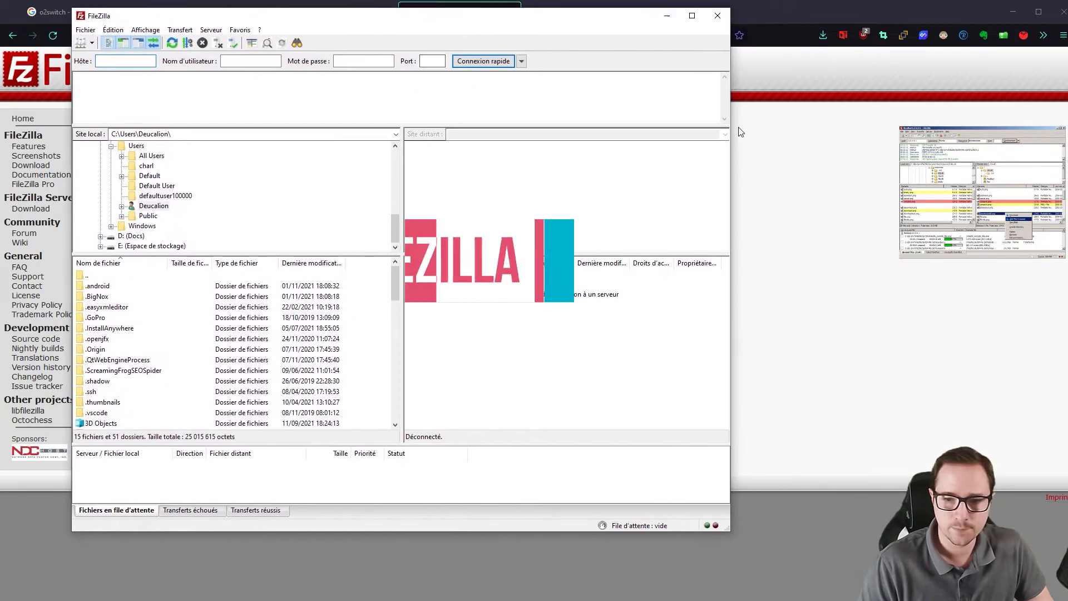
# Step: Widen the FileZilla window and shift it slightly lower on the desktop
pyautogui.moveTo(730, 134); pyautogui.dragTo(967, 162)
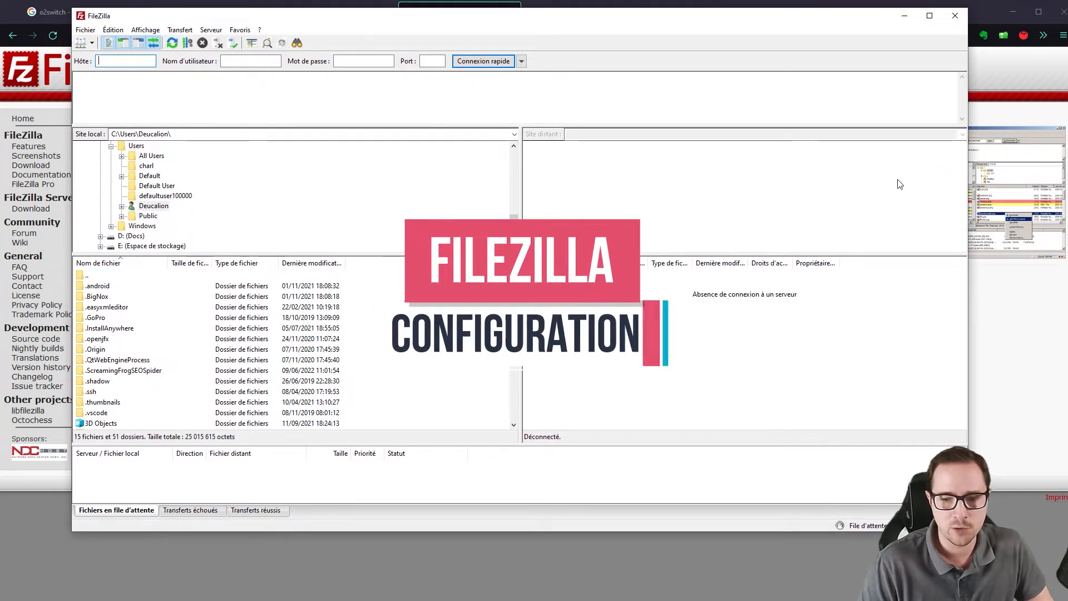
pyautogui.moveTo(376, 20); pyautogui.dragTo(377, 49)
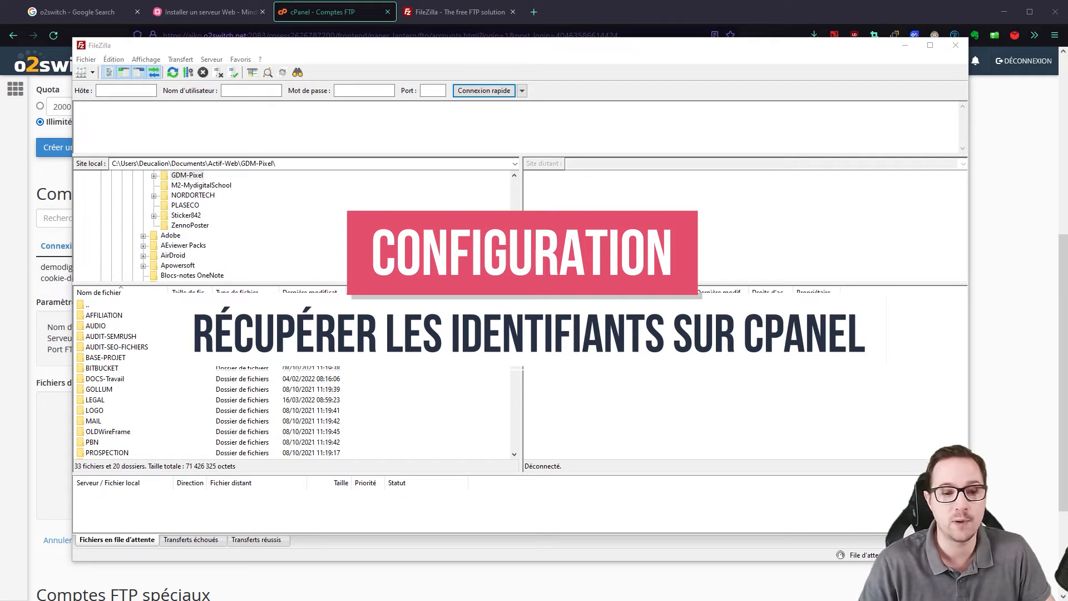
# Step: Switch to cPanel in the browser, display the FTP client configuration of the existing FTP account, and review the port in its manual settings
pyautogui.click(316, 17)
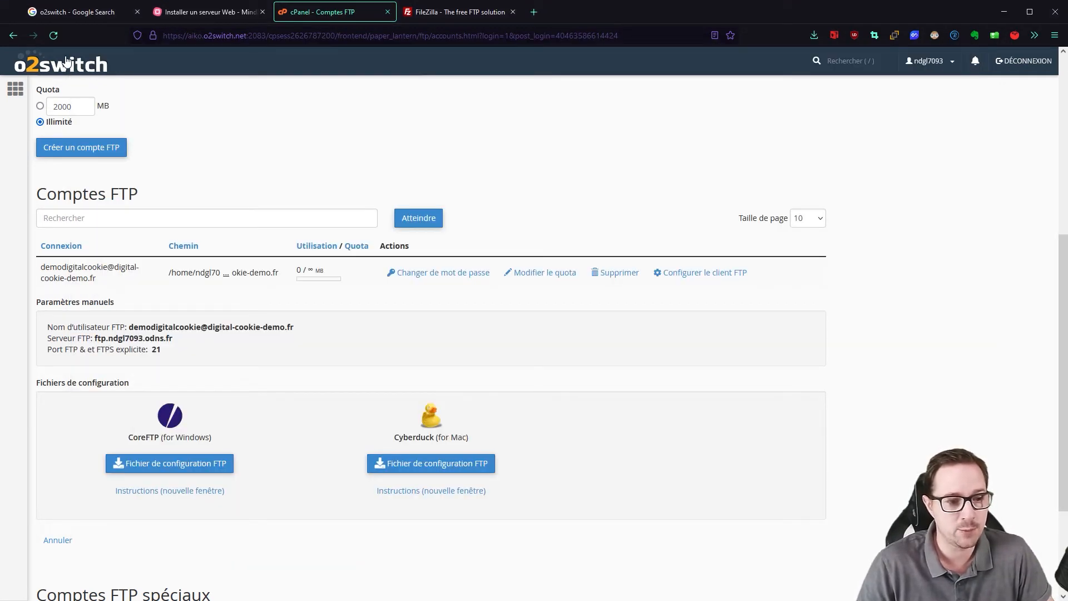
pyautogui.click(65, 63)
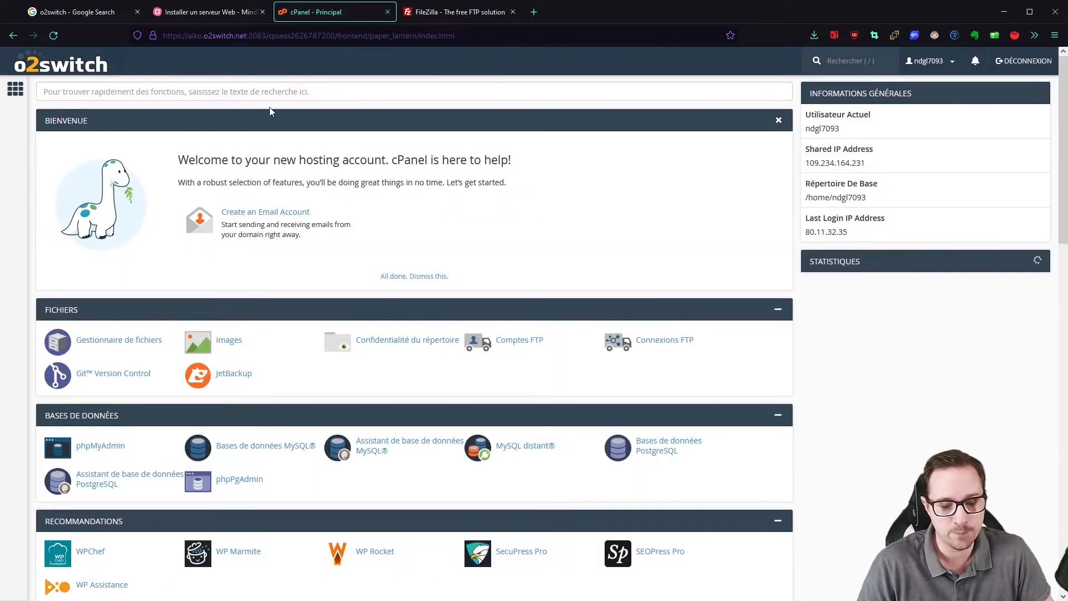
pyautogui.click(520, 344)
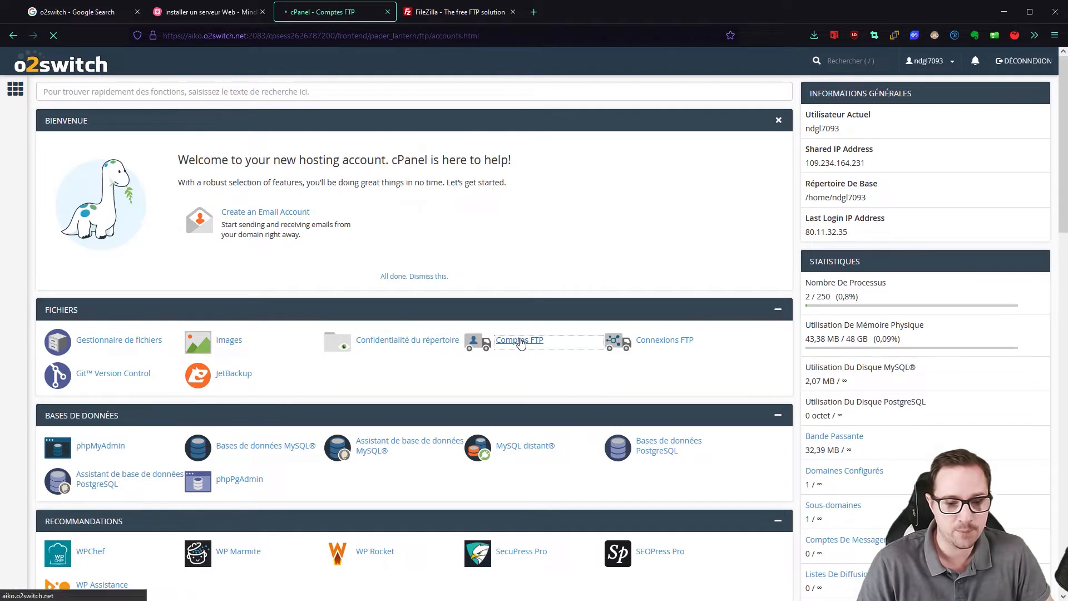
pyautogui.scroll(-4, 325, 219)
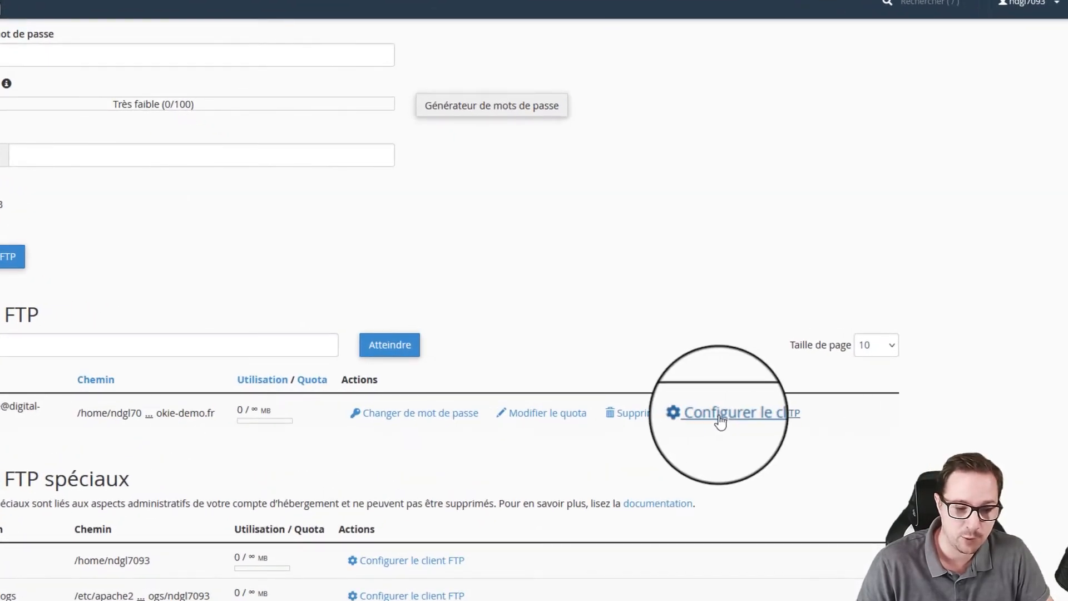
pyautogui.click(719, 416)
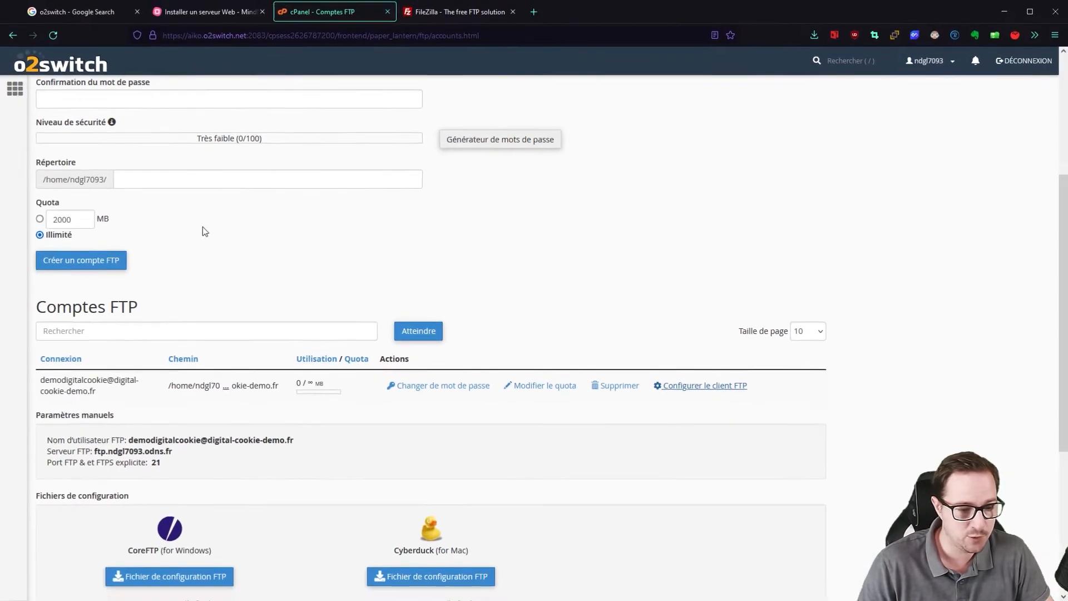
pyautogui.scroll(-4, 205, 232)
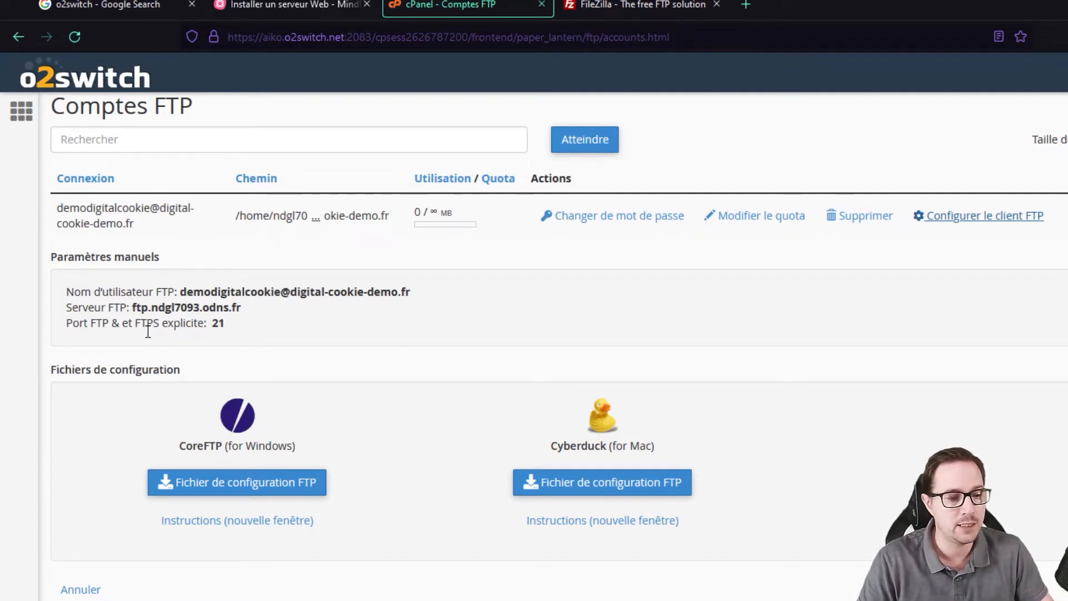
pyautogui.doubleClick(215, 326)
pyautogui.click(181, 324)
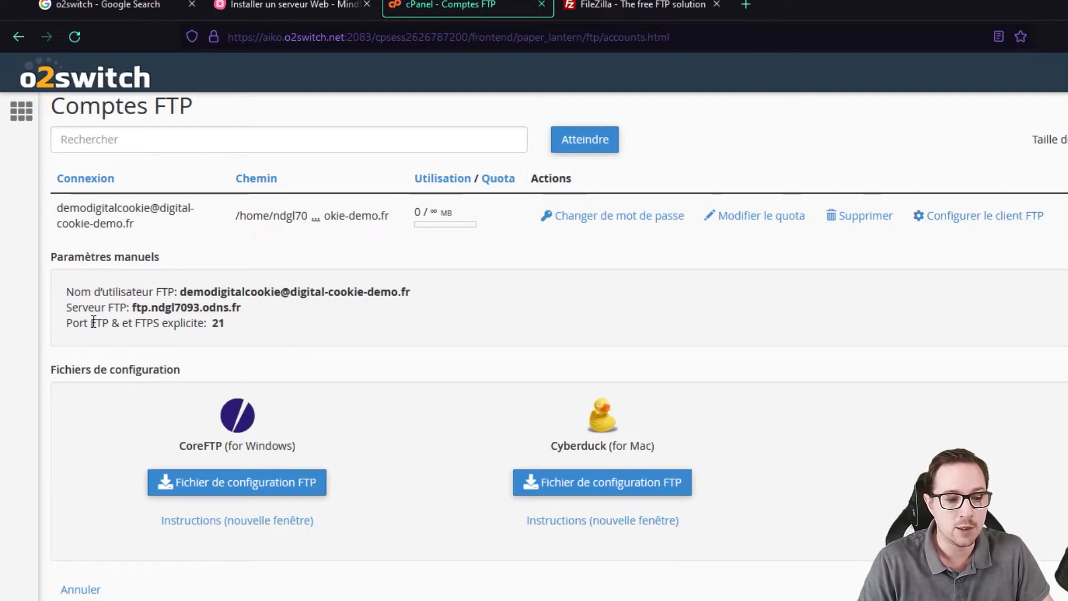
pyautogui.moveTo(91, 323); pyautogui.dragTo(109, 322)
pyautogui.click(103, 323)
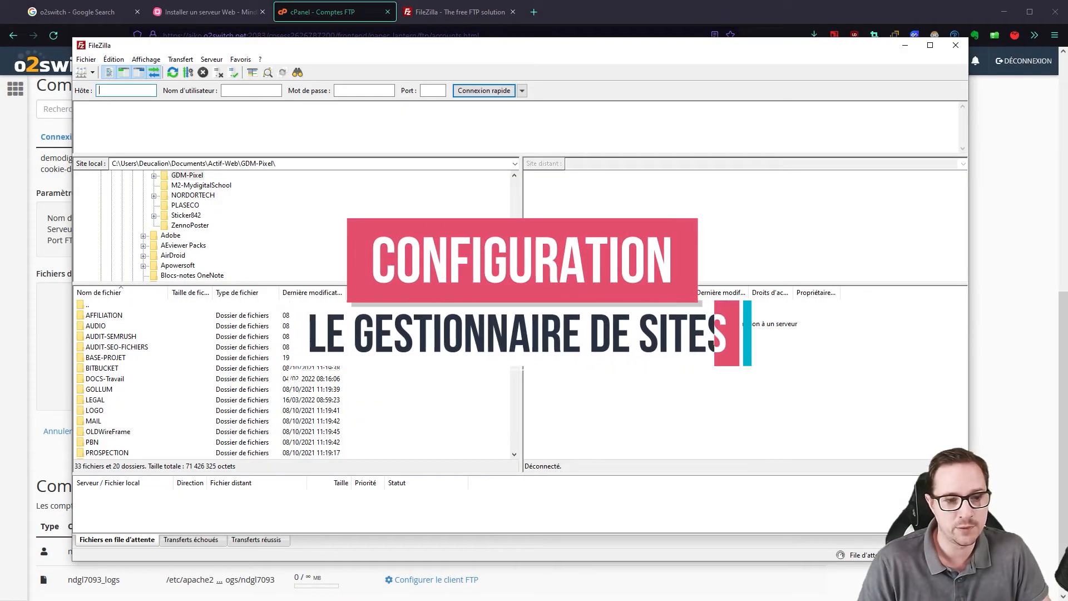
# Step: Create a new site entry named DemoO2Switch in FileZilla's site manager
pyautogui.click(86, 60)
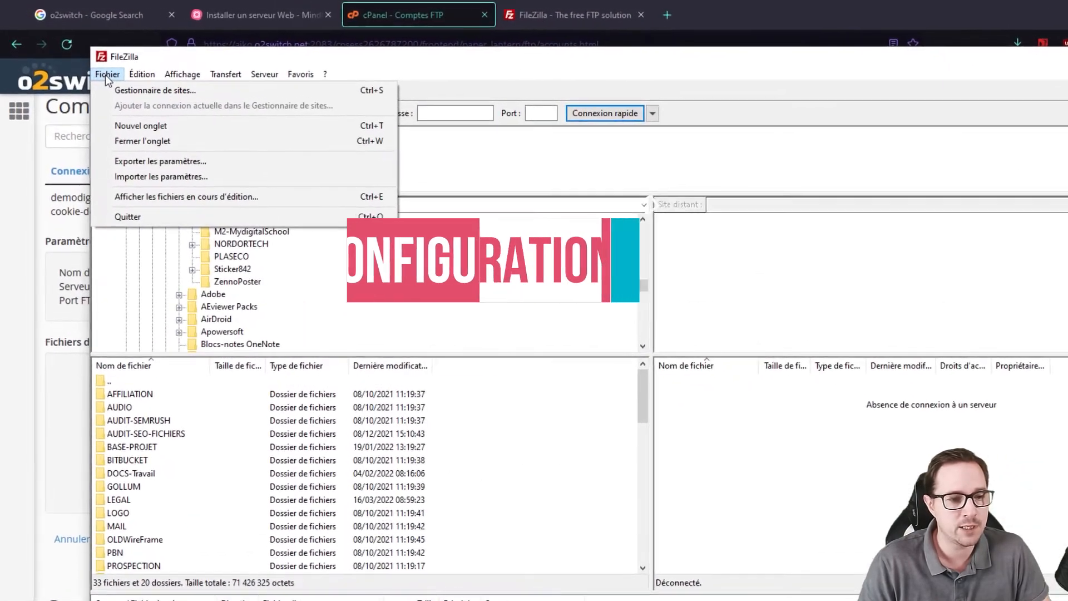
pyautogui.click(133, 91)
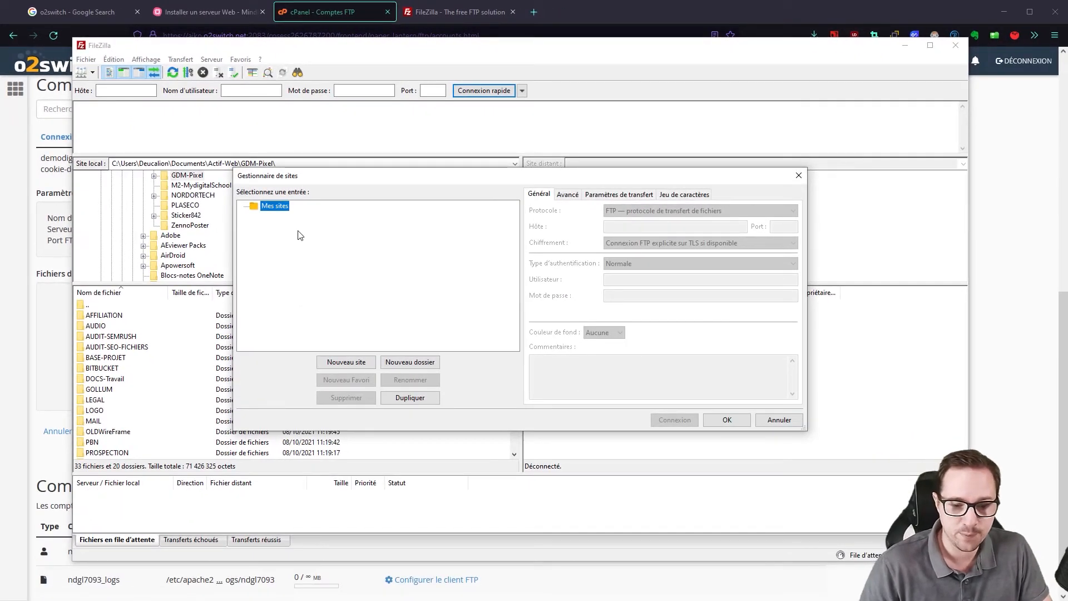
pyautogui.click(332, 363)
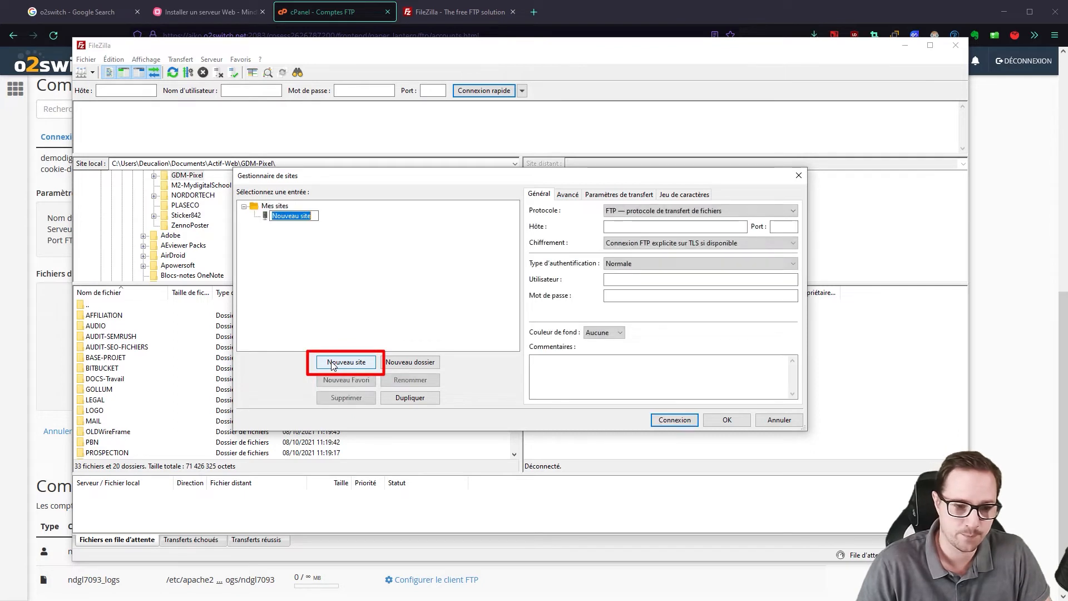
pyautogui.write('Demo')
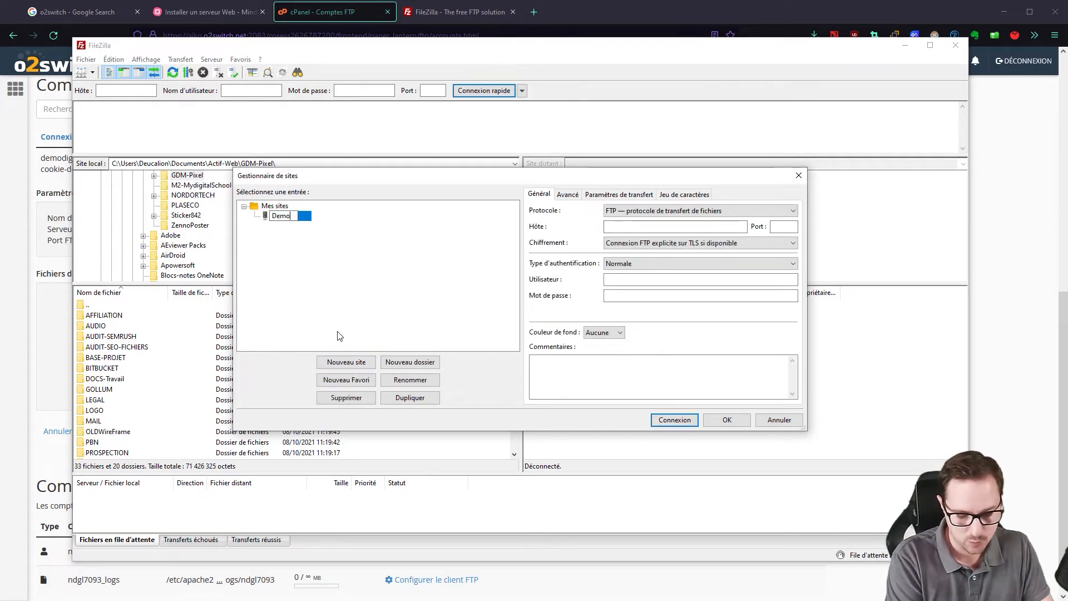
pyautogui.write('O2Switch')
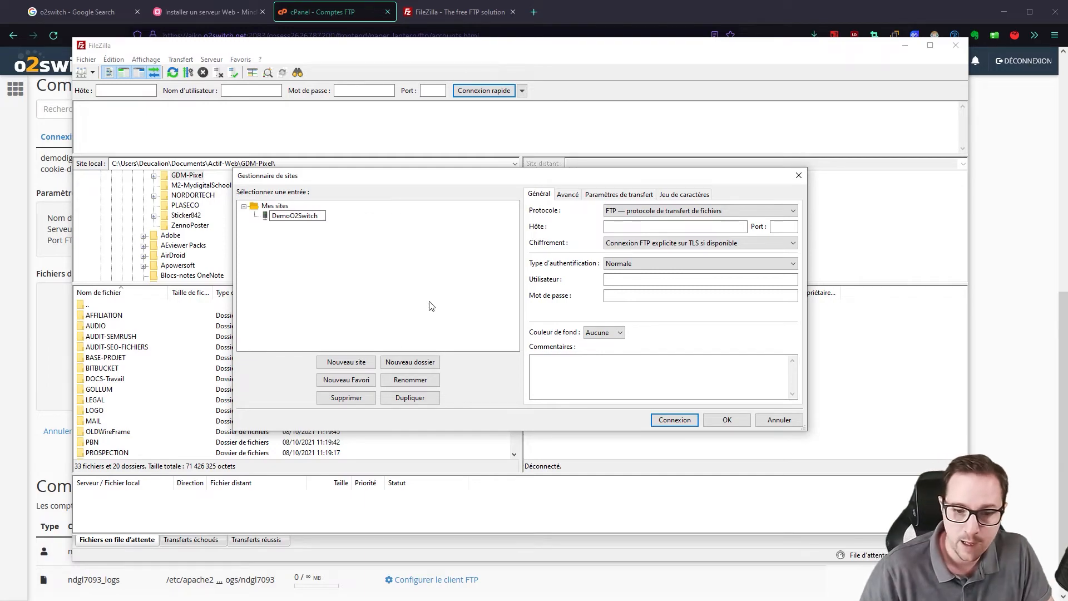
pyautogui.press('Return')
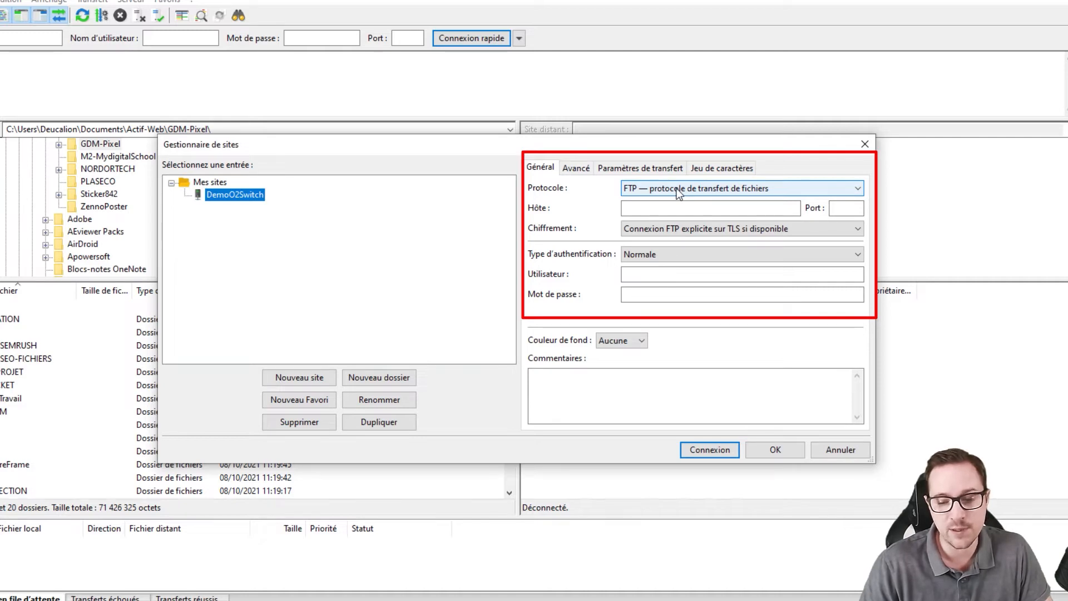
# Step: Copy the FTP server address from the account's manual settings in cPanel into the host of the DemoO2Switch site in FileZilla
pyautogui.hotkey('alt', 'Tab')
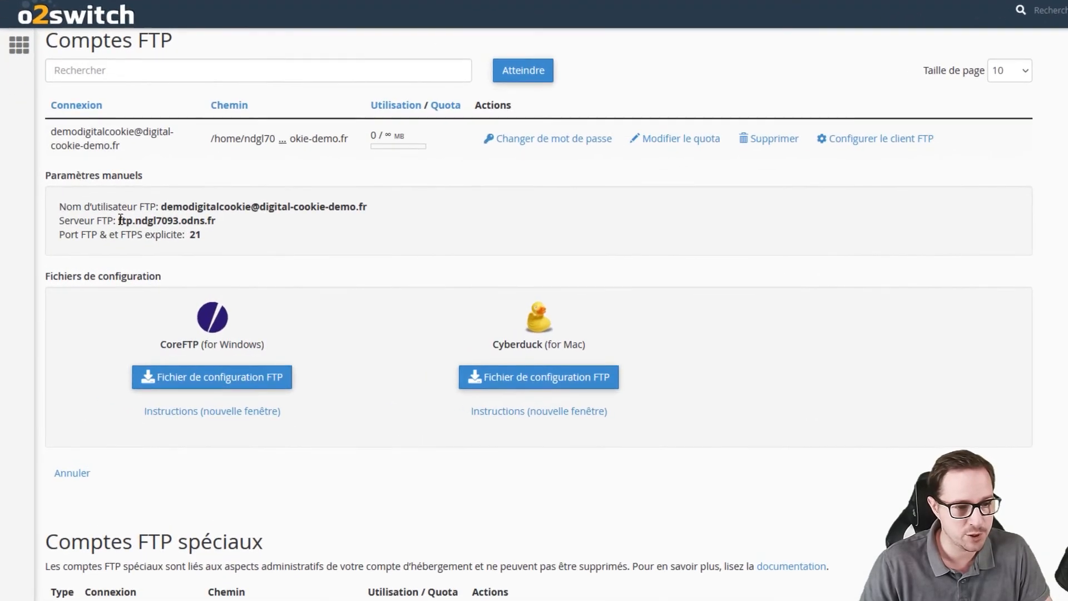
pyautogui.moveTo(120, 218); pyautogui.dragTo(218, 223)
pyautogui.hotkey('ctrl', 'c')
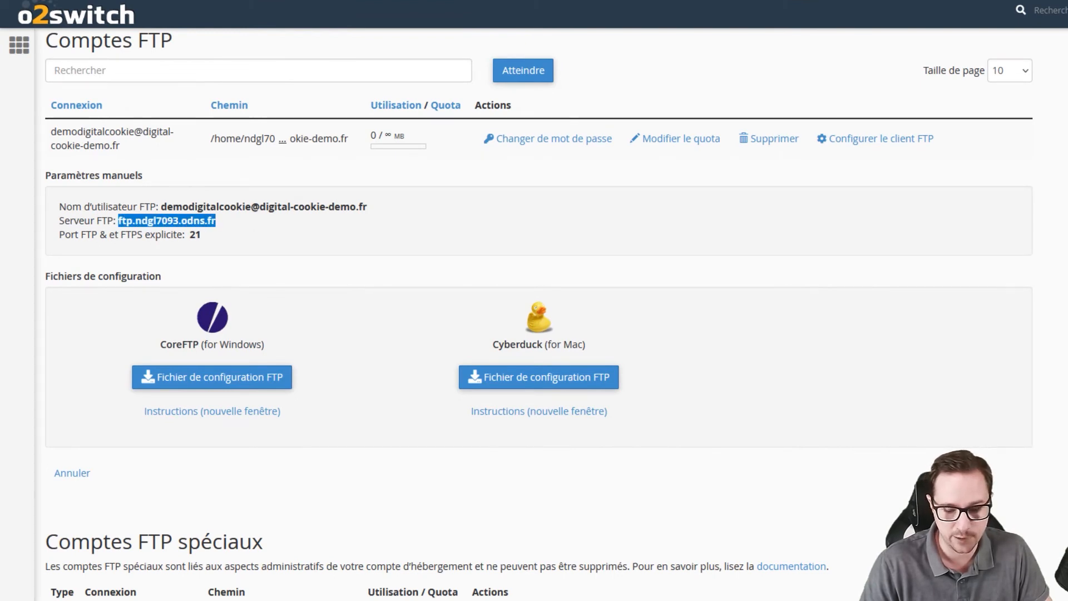
pyautogui.hotkey('alt', 'Tab')
pyautogui.click(779, 217)
pyautogui.hotkey('ctrl', 'v')
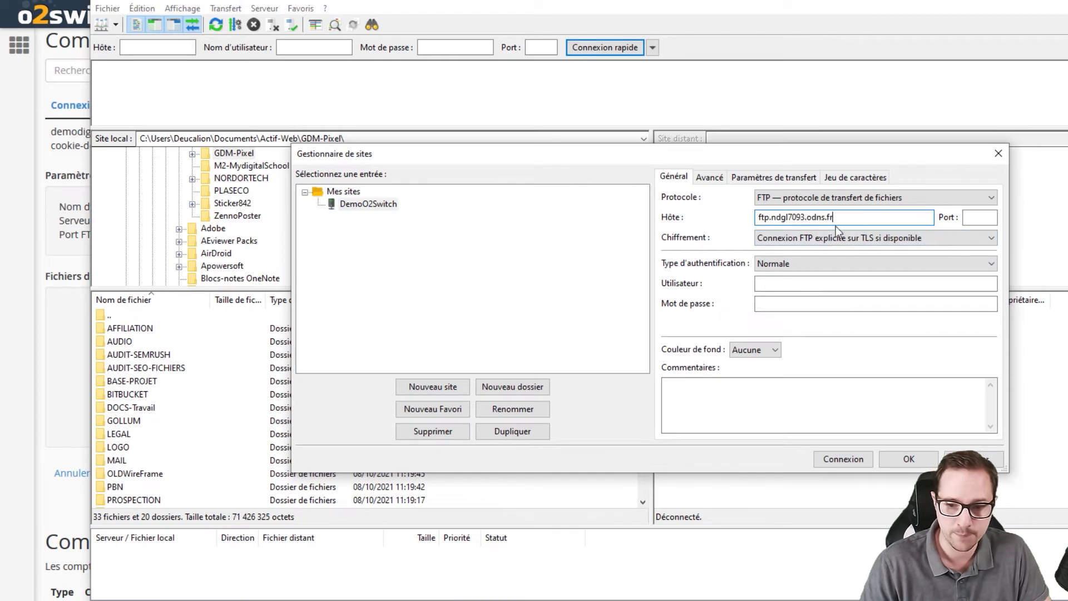
# Step: Set the site's port to 21 and its encryption to "Connexion FTP explicite sur TLS si disponible"
pyautogui.click(978, 217)
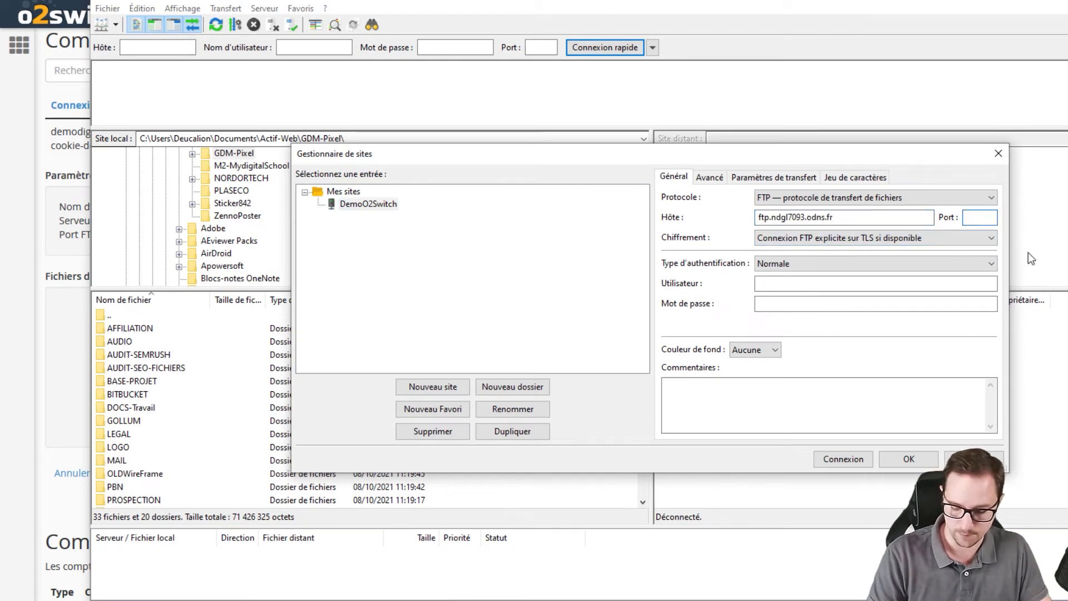
pyautogui.write('21')
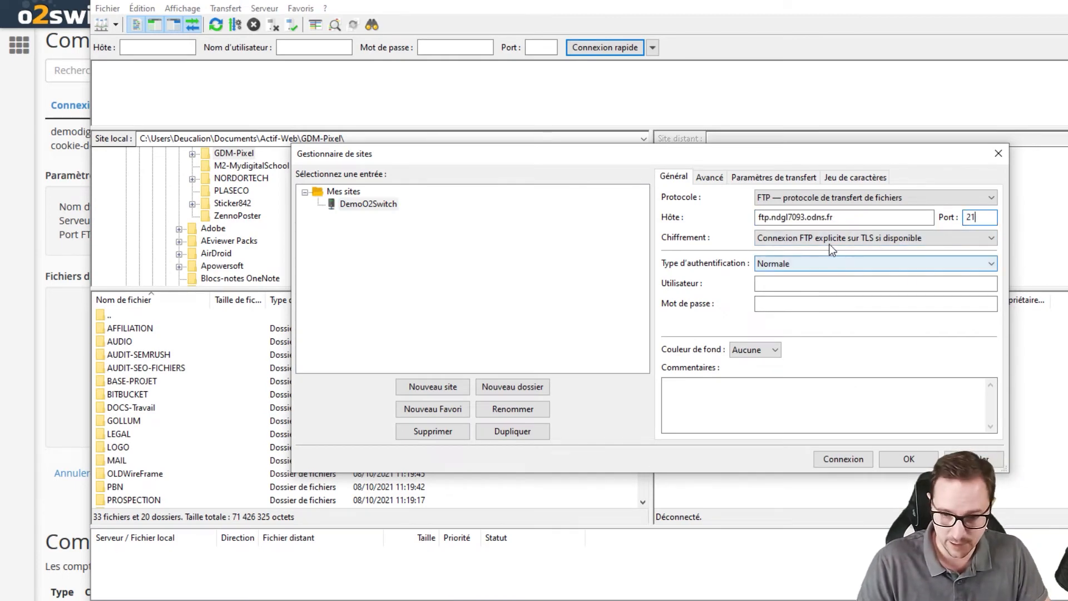
pyautogui.click(792, 245)
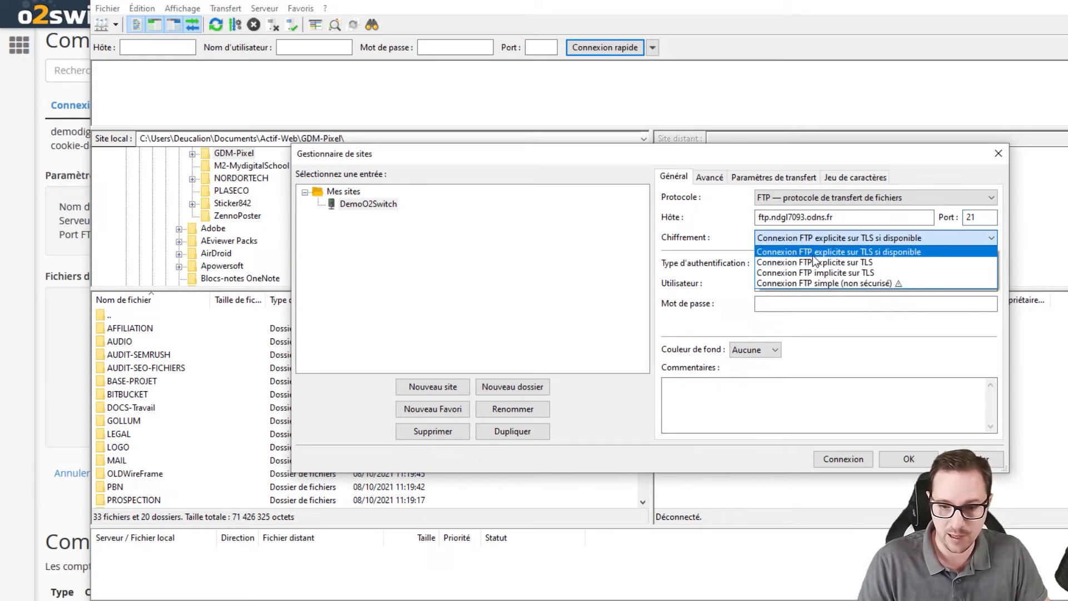
pyautogui.click(907, 255)
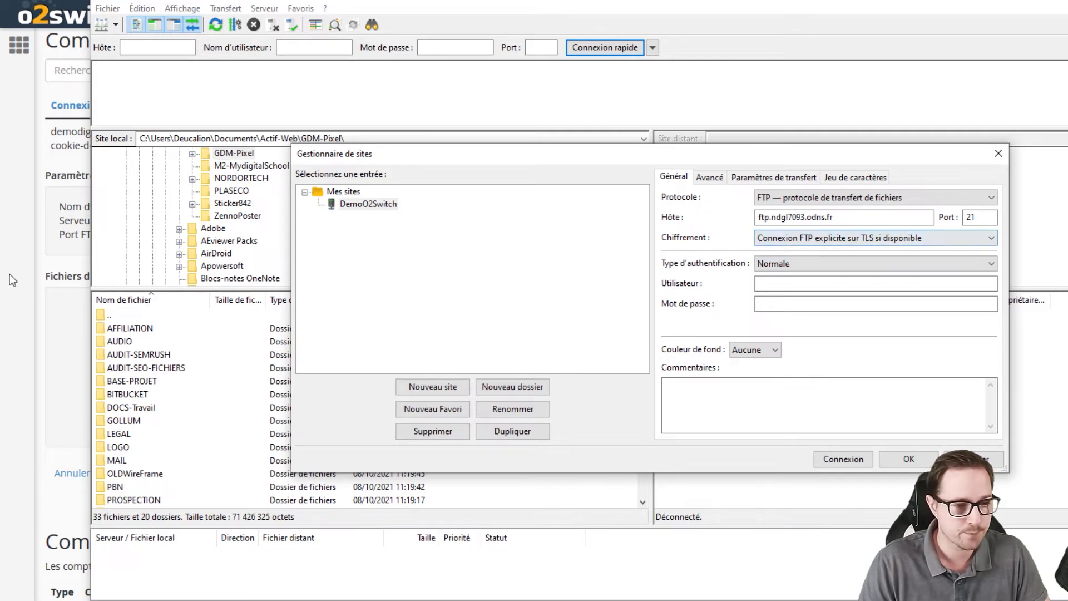
# Step: Copy the FTP username from the account's manual settings in cPanel into the user field of the DemoO2Switch site in FileZilla
pyautogui.click(29, 255)
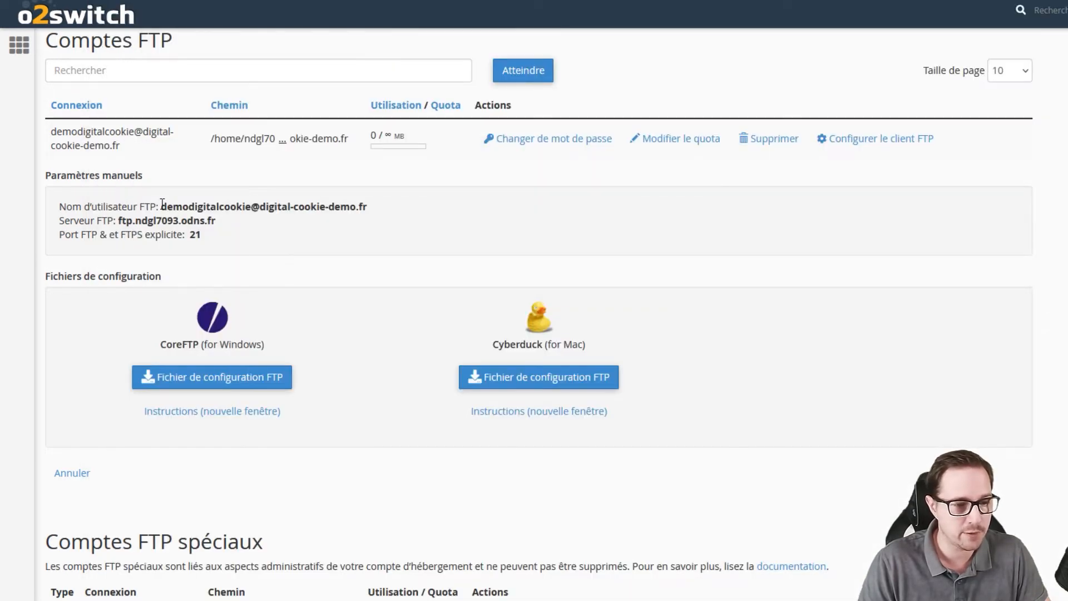
pyautogui.moveTo(162, 203); pyautogui.dragTo(369, 205)
pyautogui.hotkey('ctrl', 'c')
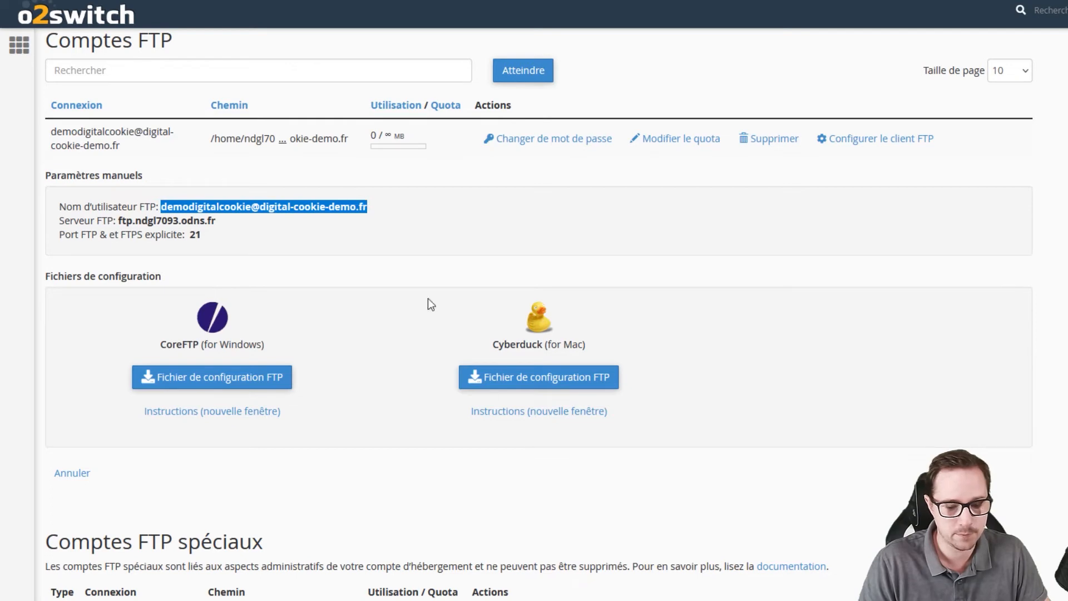
pyautogui.hotkey('alt', 'Tab')
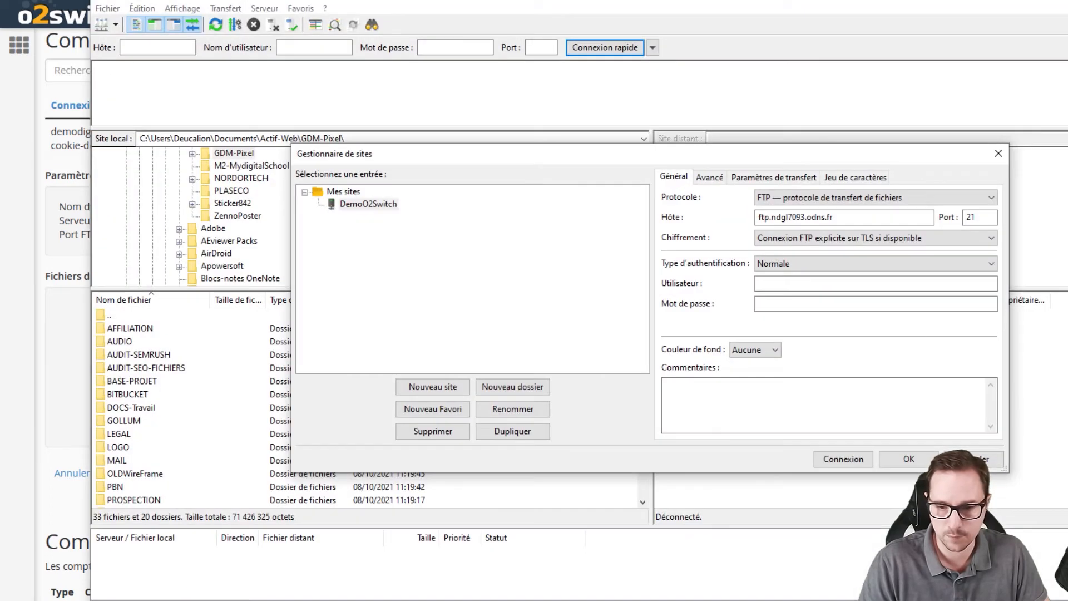
pyautogui.click(779, 287)
pyautogui.hotkey('ctrl', 'v')
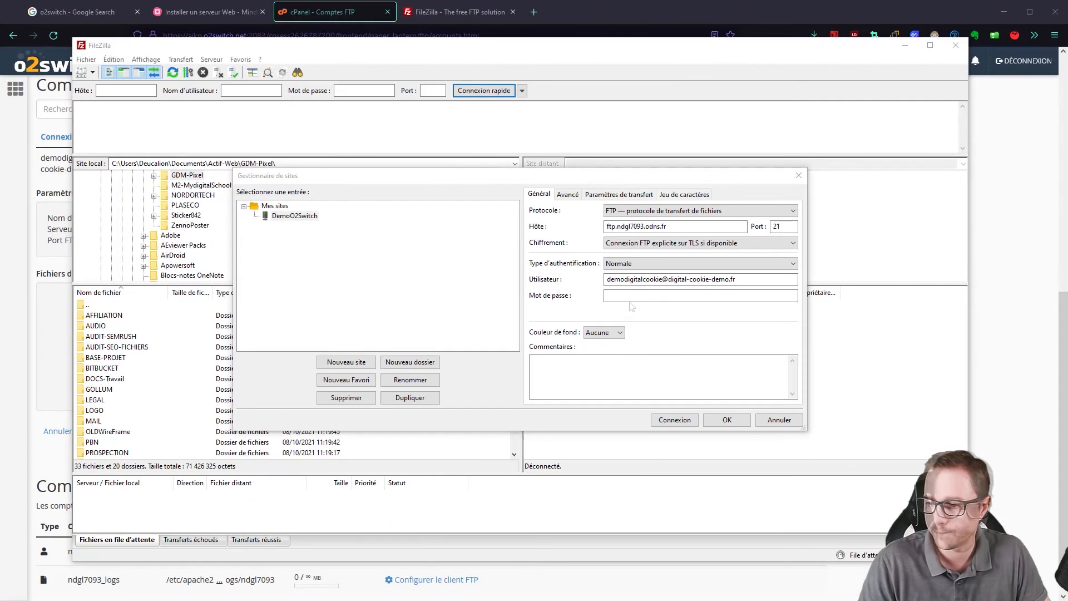
# Step: Paste the FTP account password into the DemoO2Switch site's password field and save the site settings
pyautogui.click(791, 306)
pyautogui.hotkey('ctrl', 'v')
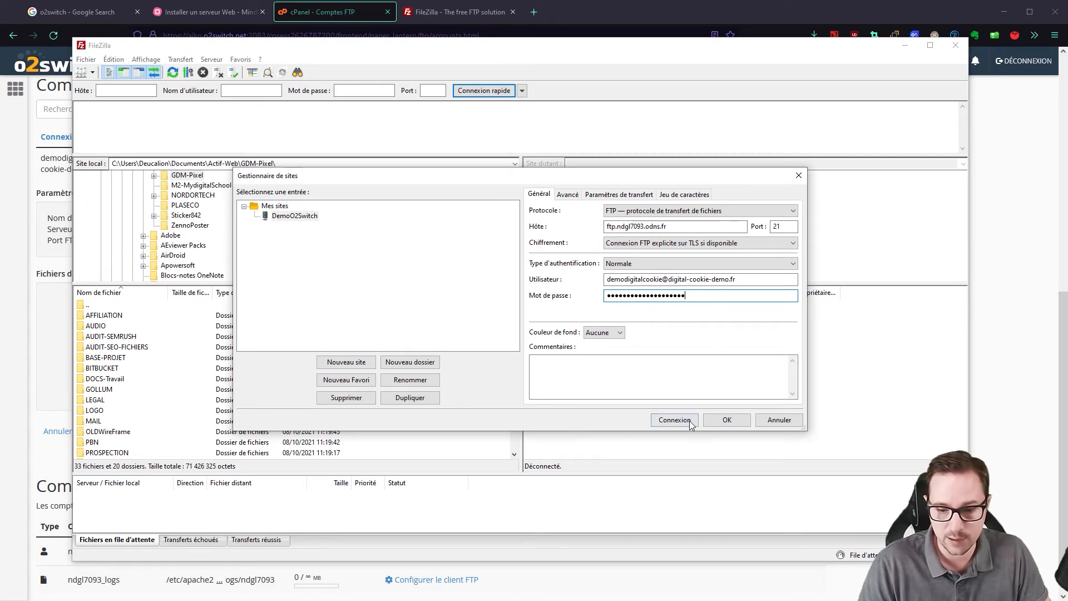
pyautogui.click(724, 420)
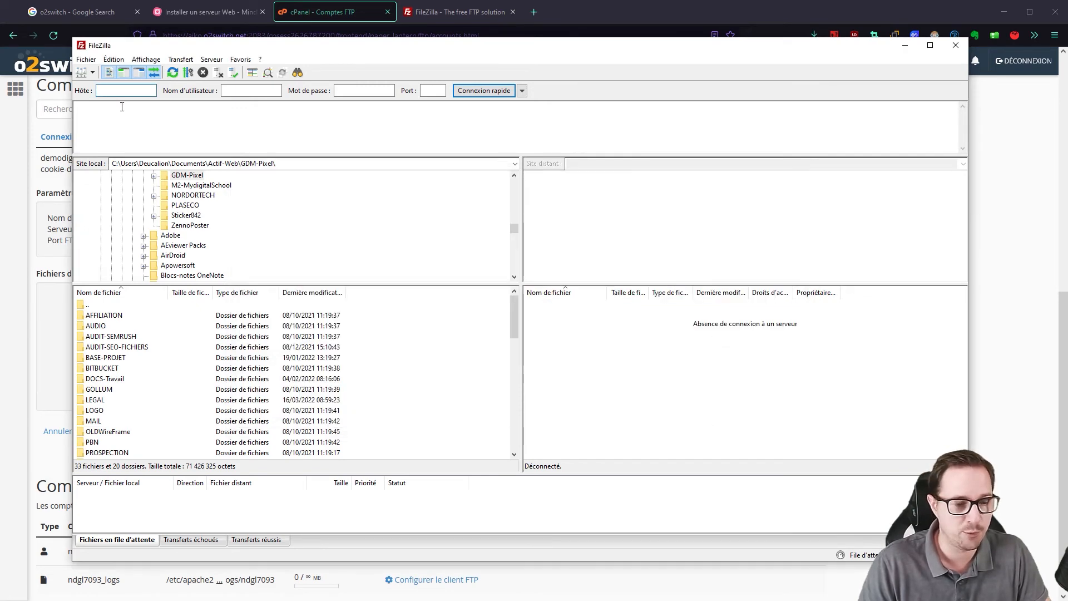
# Step: Connect to the FTP server using the saved DemoO2Switch site and look through the local folder tree
pyautogui.click(93, 75)
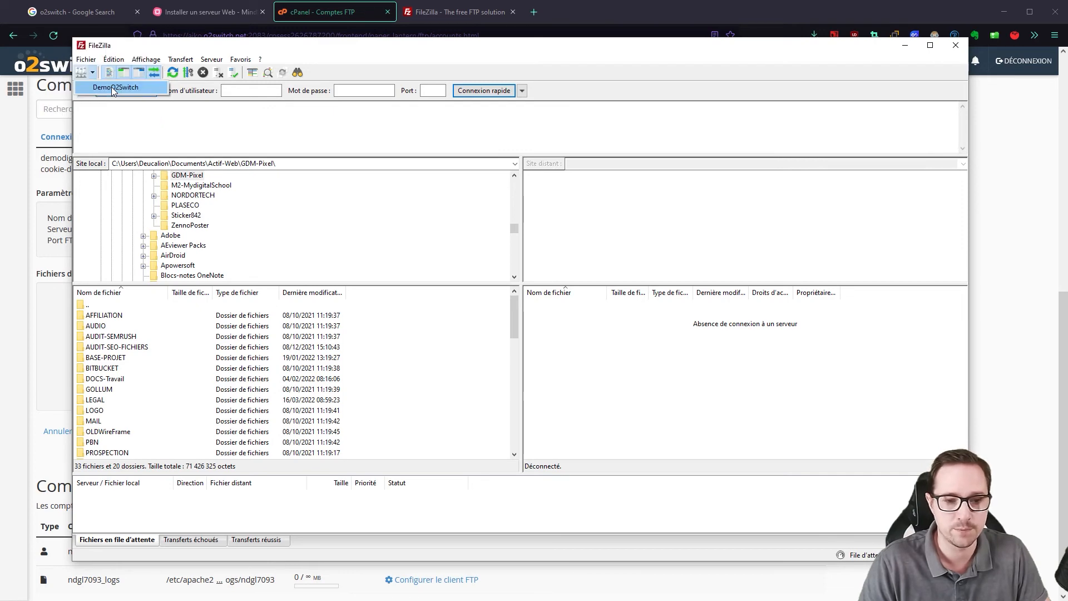
pyautogui.click(112, 86)
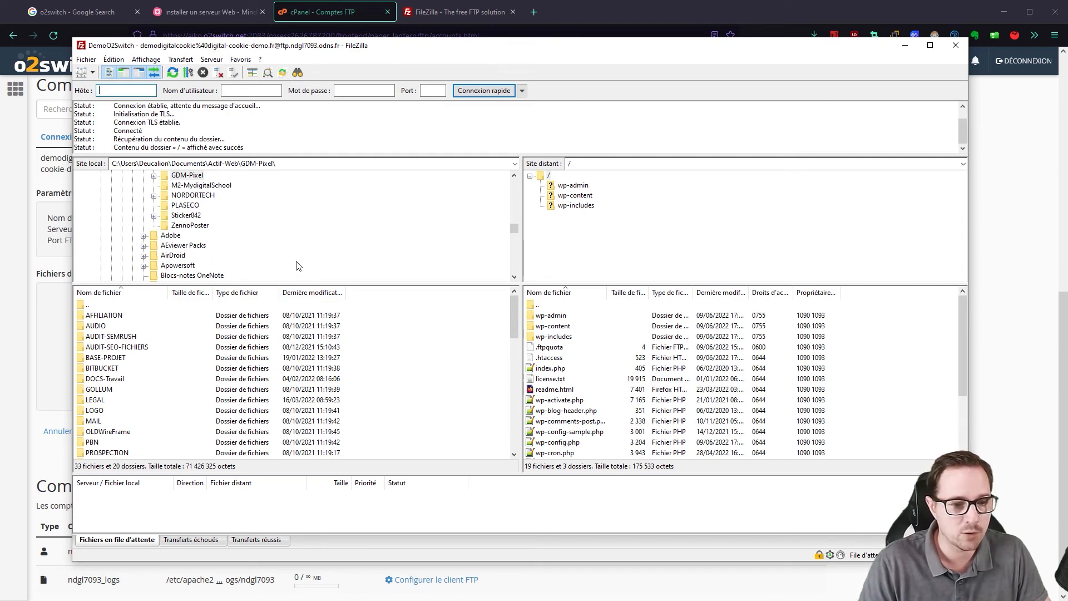
pyautogui.scroll(5, 213, 245)
pyautogui.scroll(-2, 213, 245)
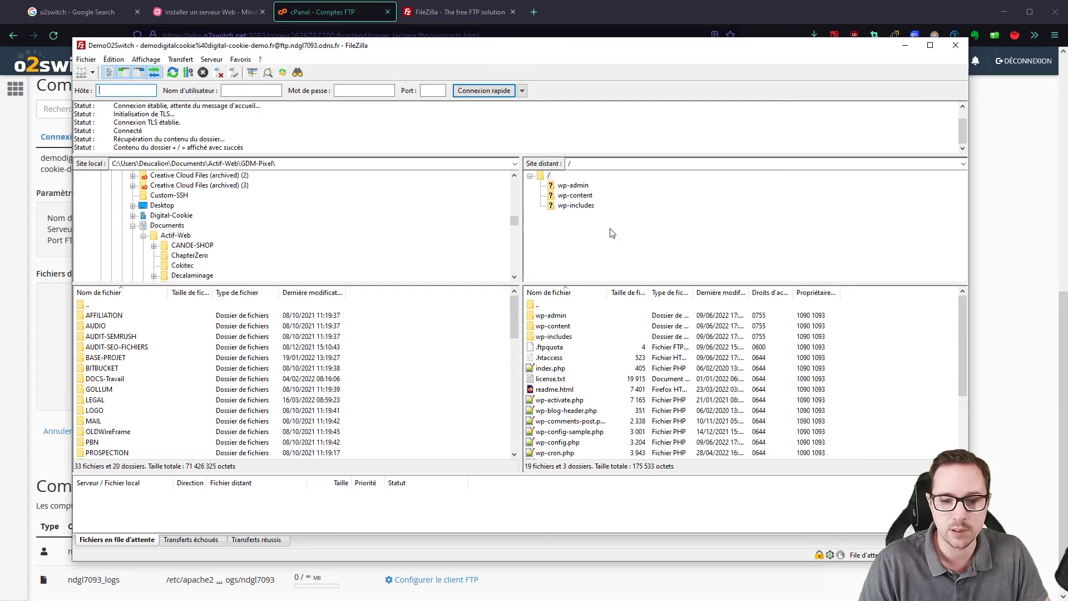